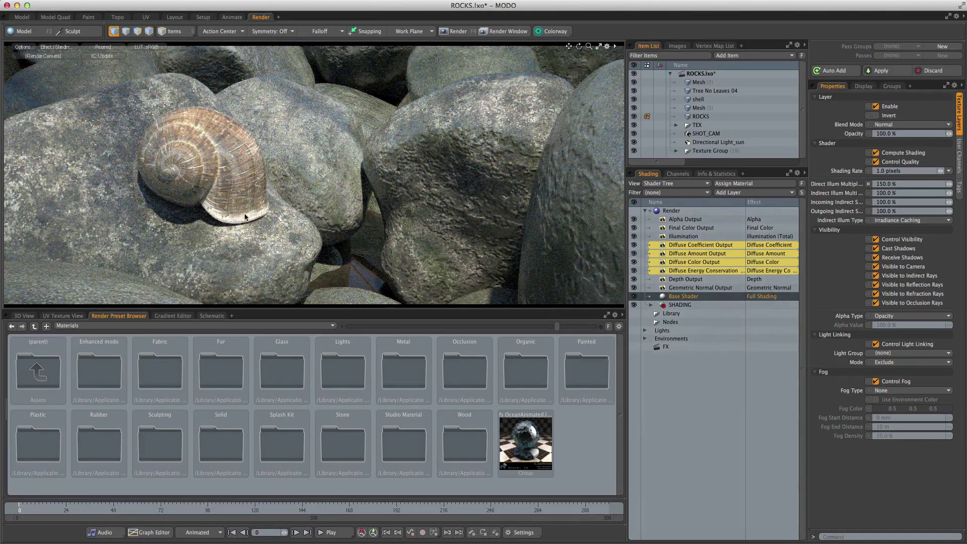
# Select the snail shell in the render preview and choose its NRML_SHELL image from the layers beneath that spot
pyautogui.click(232, 177)
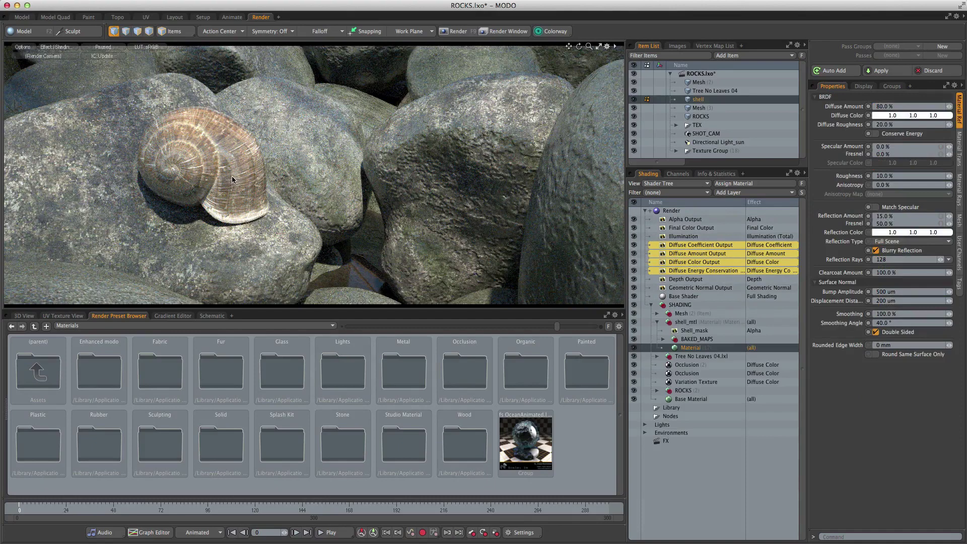
pyautogui.rightClick(231, 176)
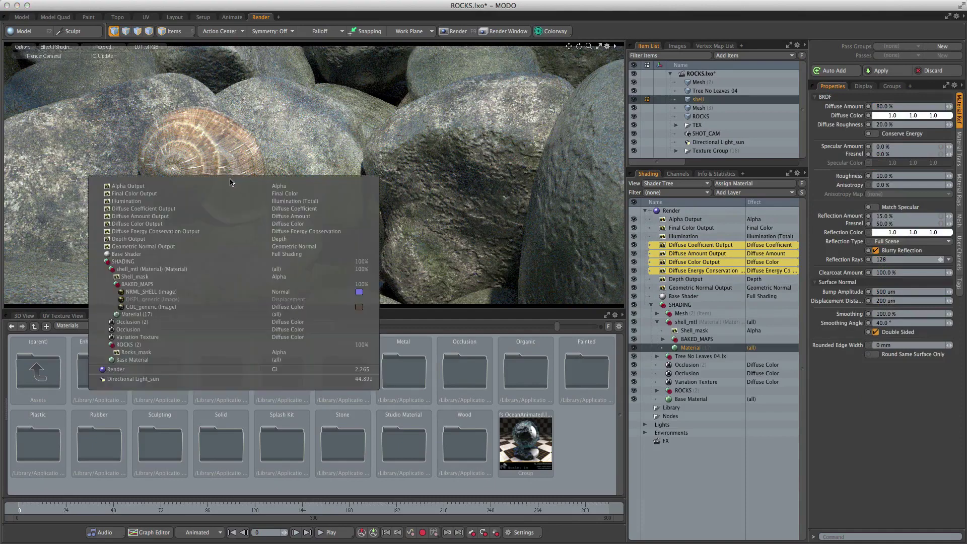
pyautogui.click(180, 293)
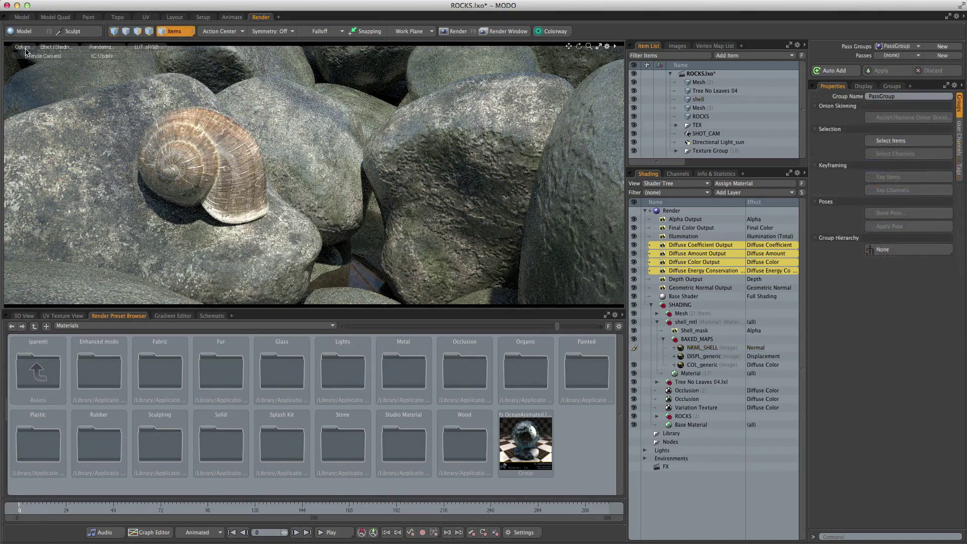
# Turn off Global Illumination in the render preview and try other preview effects on the shell and rocks
pyautogui.click(26, 48)
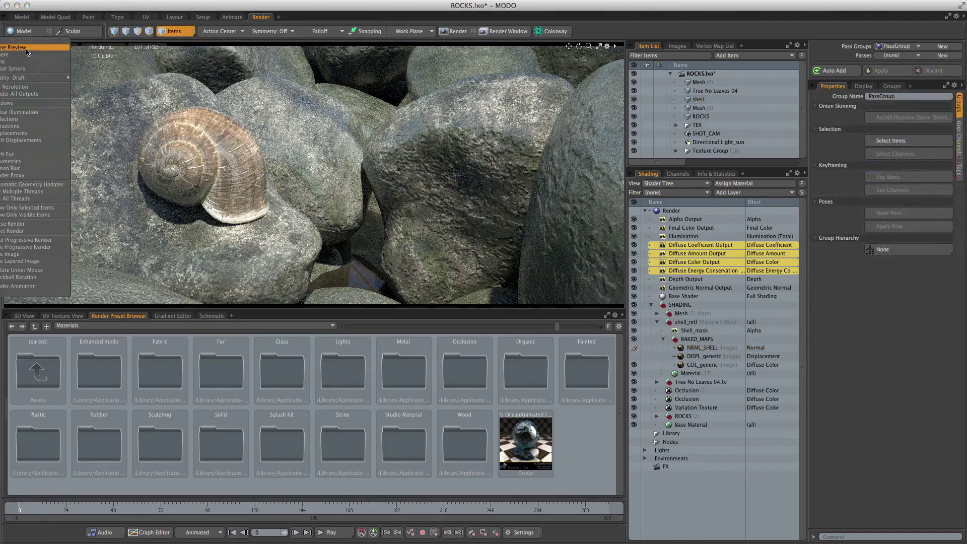
pyautogui.click(33, 114)
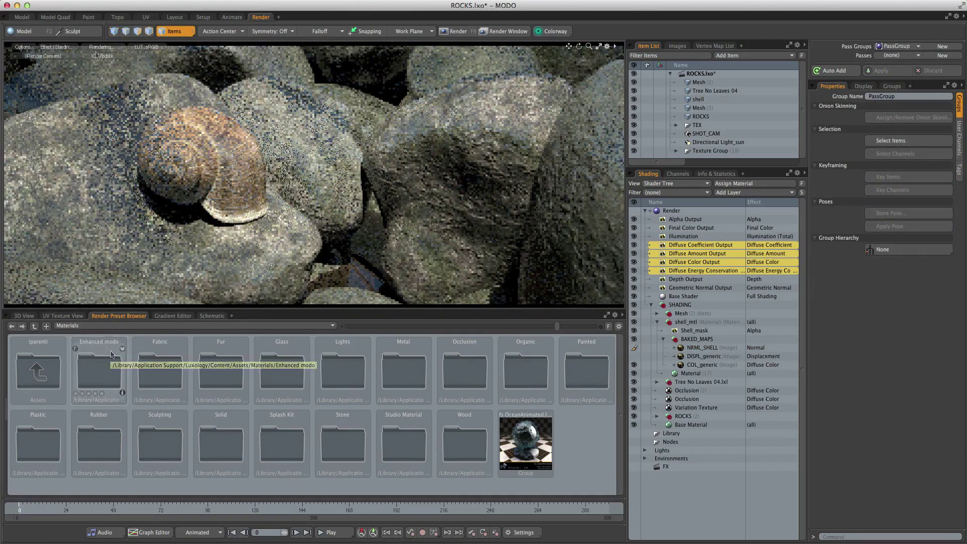
pyautogui.click(56, 46)
pyautogui.click(57, 96)
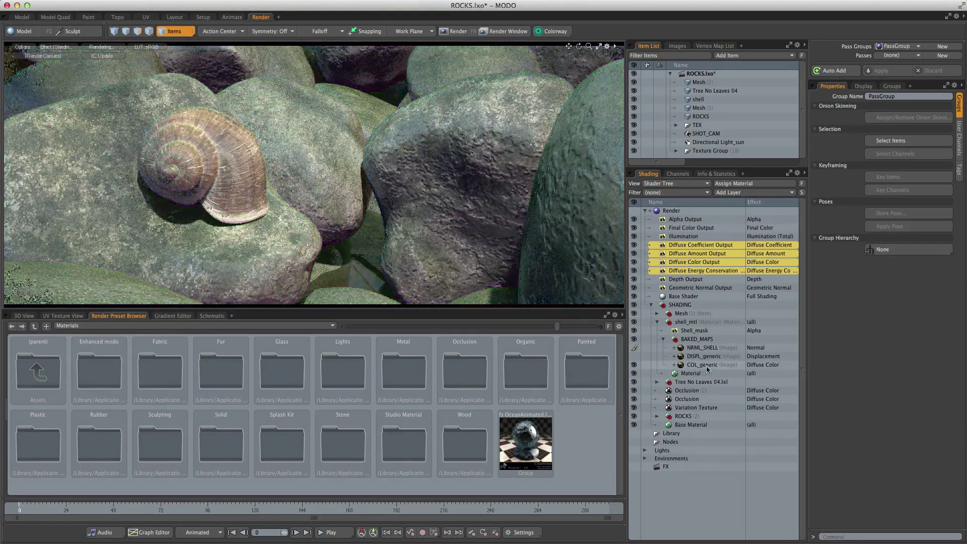
pyautogui.click(707, 366)
pyautogui.click(61, 46)
pyautogui.click(58, 46)
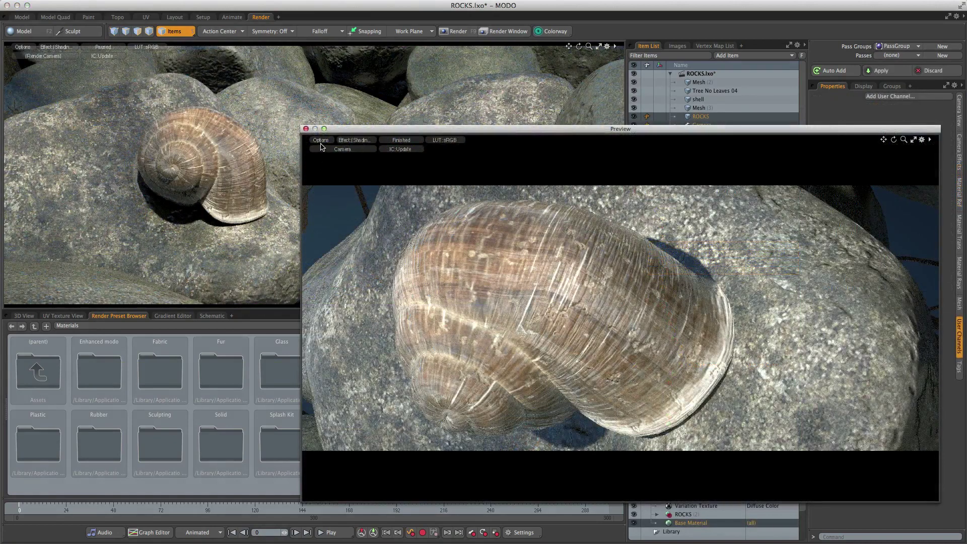
# Review the floating preview's options and orbit its camera around the snail shell
pyautogui.click(321, 141)
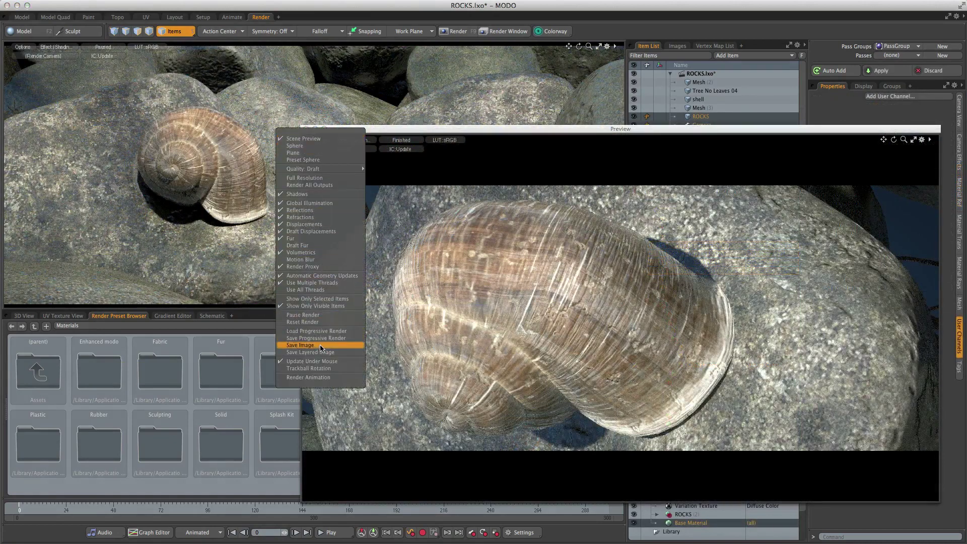
pyautogui.click(344, 494)
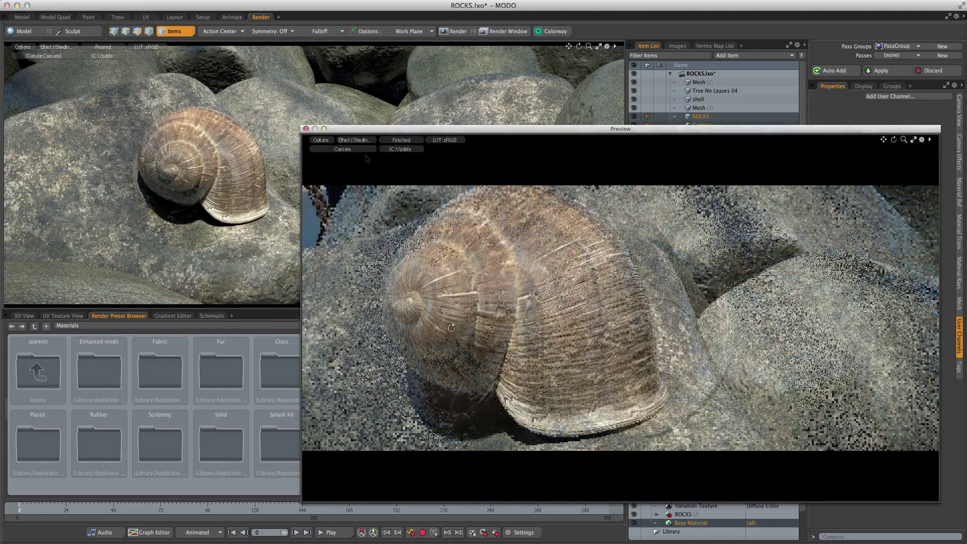
pyautogui.keyDown('alt'); pyautogui.moveTo(481, 330); pyautogui.dragTo(519, 332); pyautogui.keyUp('alt')
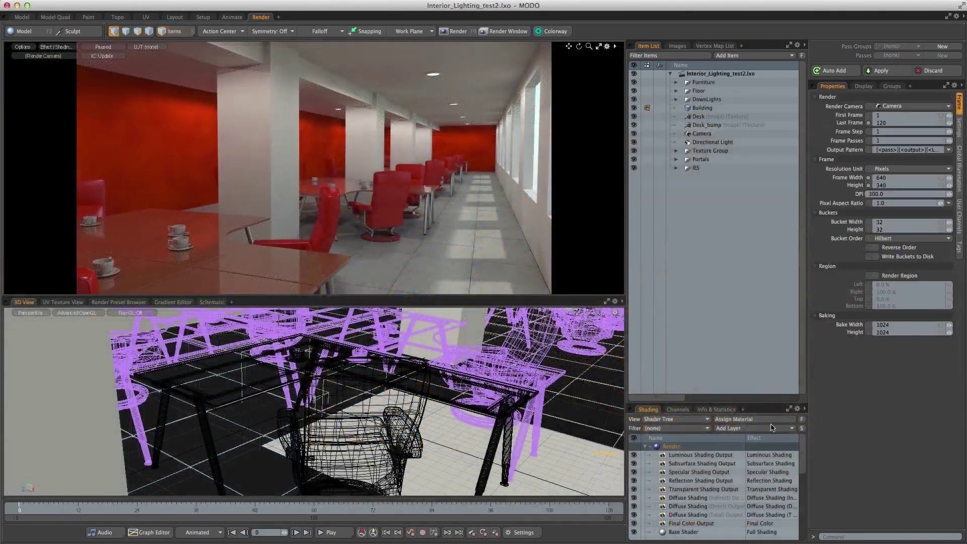
# Examine the interior scene's Global Illumination settings and the contents of its Portals and IES groups
pyautogui.click(959, 181)
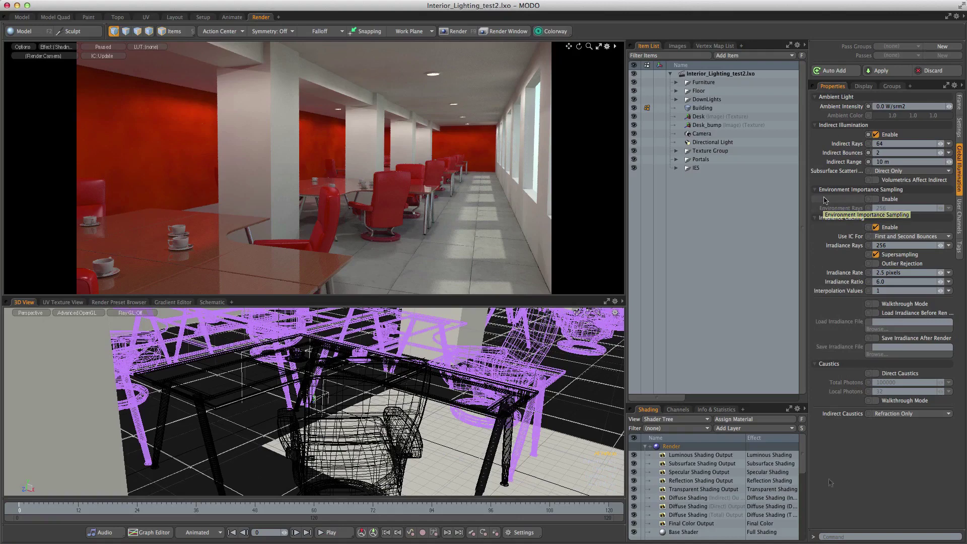
pyautogui.click(676, 159)
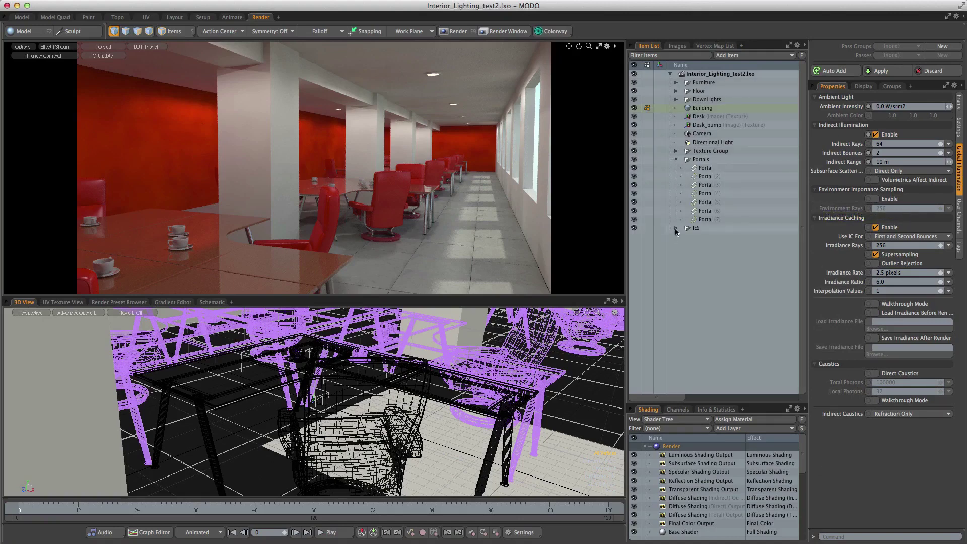
pyautogui.click(676, 228)
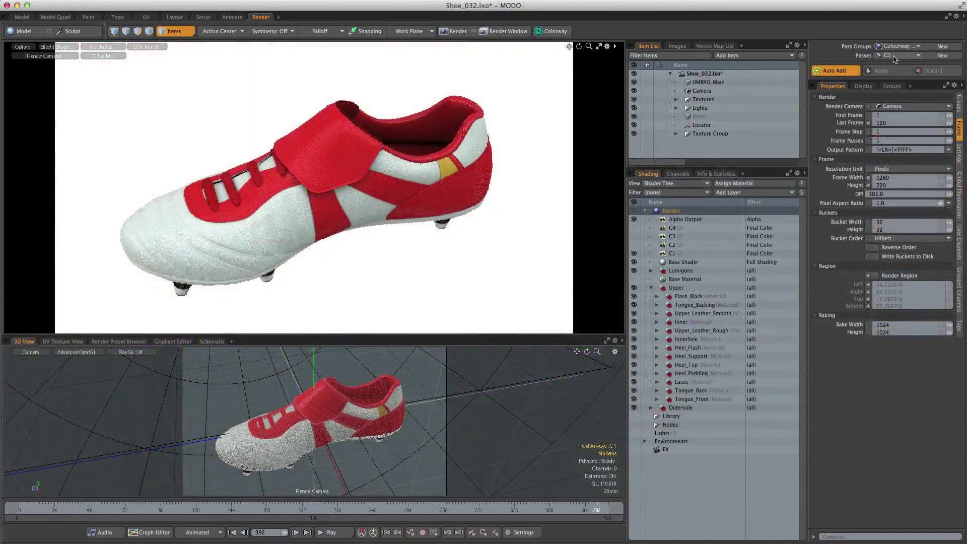
# Switch the shoe's active colourway pass to C2, C3 and C4 in turn
pyautogui.click(895, 59)
pyautogui.click(895, 58)
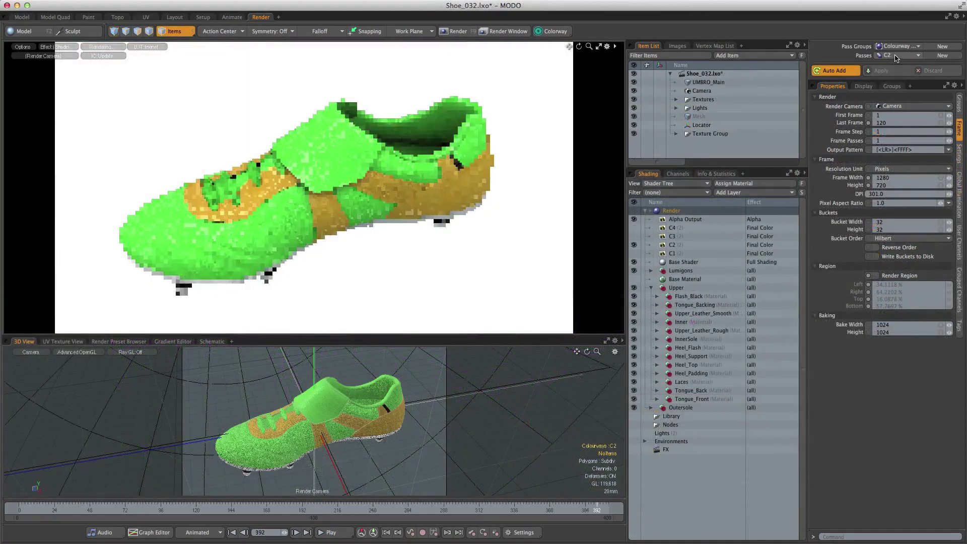
pyautogui.click(896, 58)
pyautogui.click(896, 66)
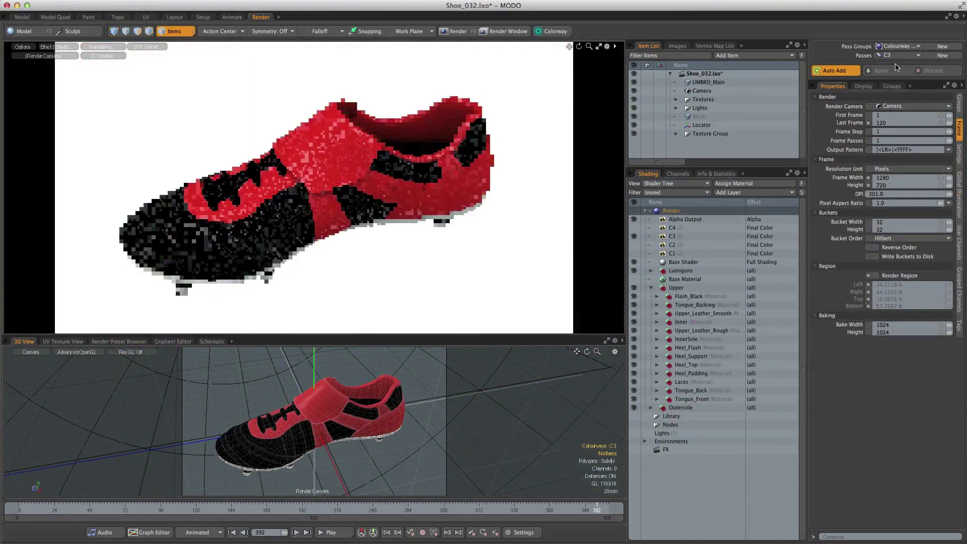
pyautogui.click(896, 56)
pyautogui.click(896, 64)
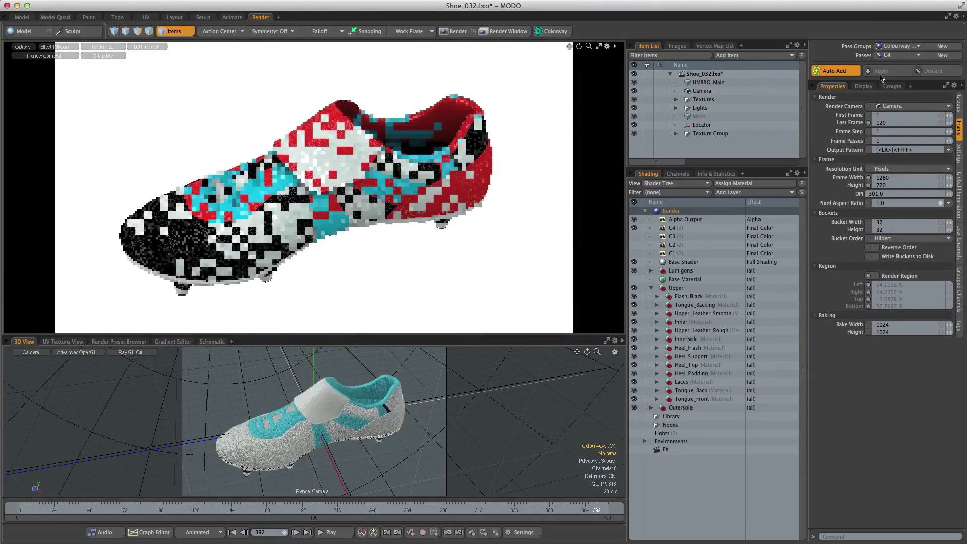
# Inspect the colourway pass group, the C4 render output's properties and the available output filename patterns
pyautogui.click(892, 87)
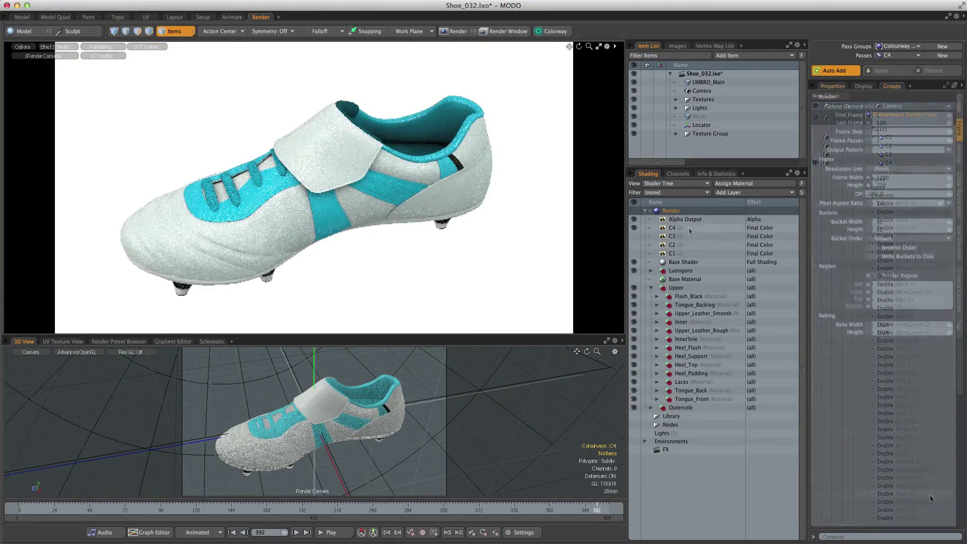
pyautogui.click(686, 229)
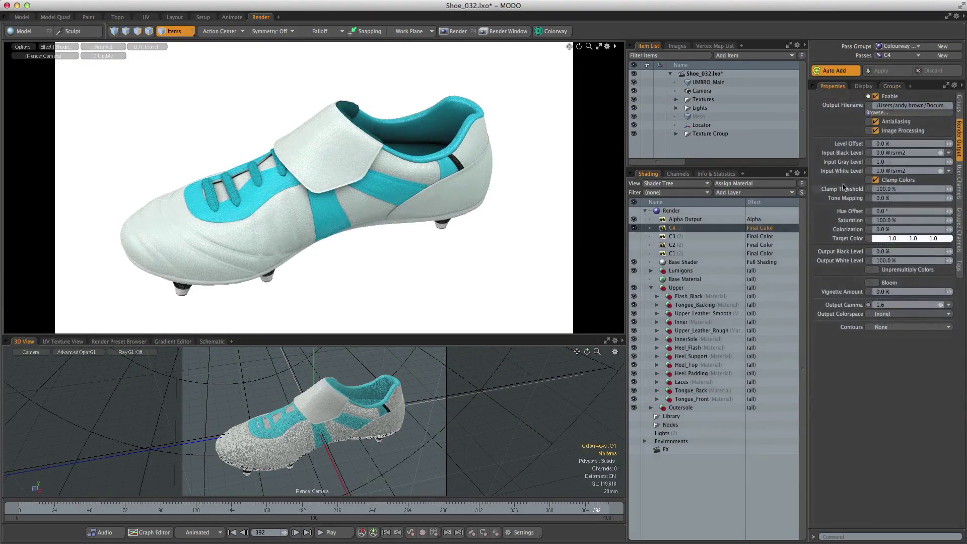
pyautogui.click(672, 211)
pyautogui.click(949, 149)
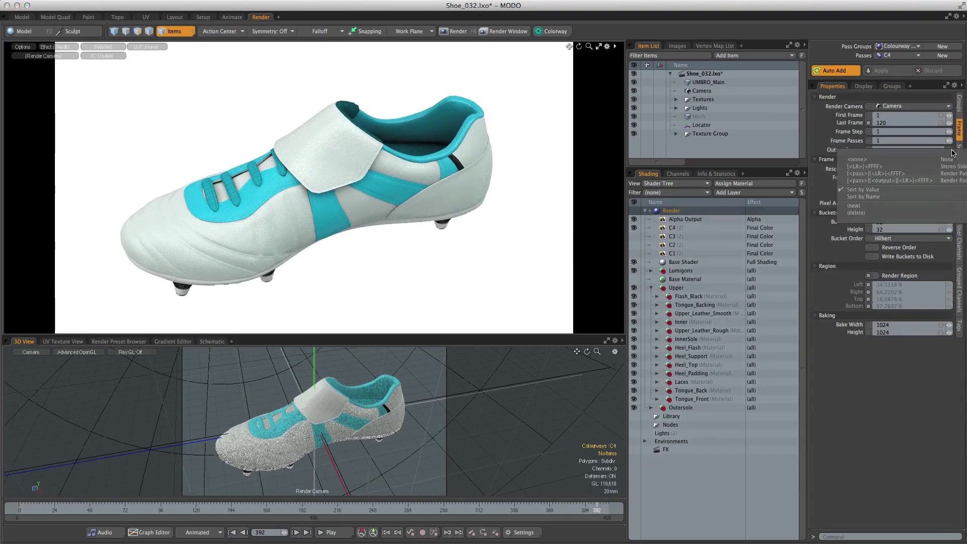
pyautogui.click(947, 171)
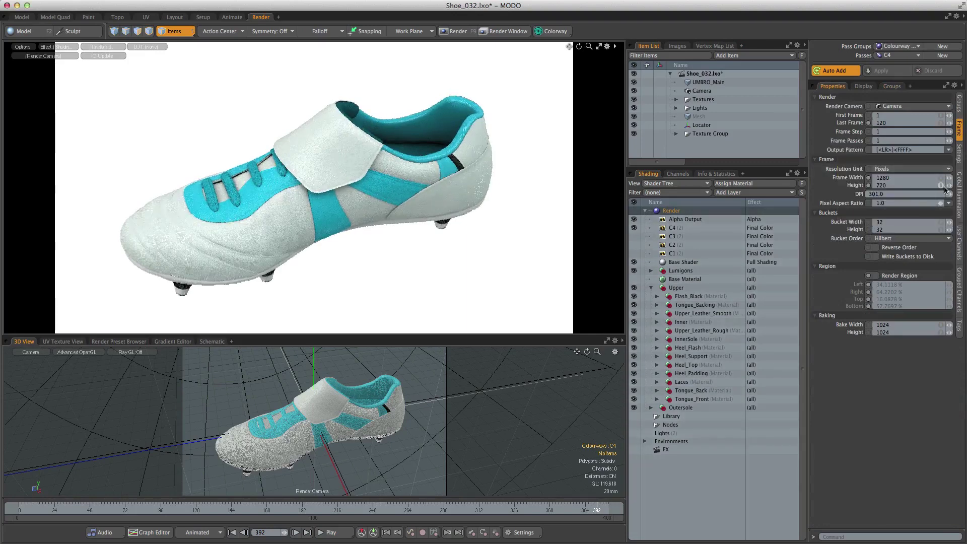
# View the finished shoe render in the render window, stepping through passes C2, C3 and C4
pyautogui.click(498, 31)
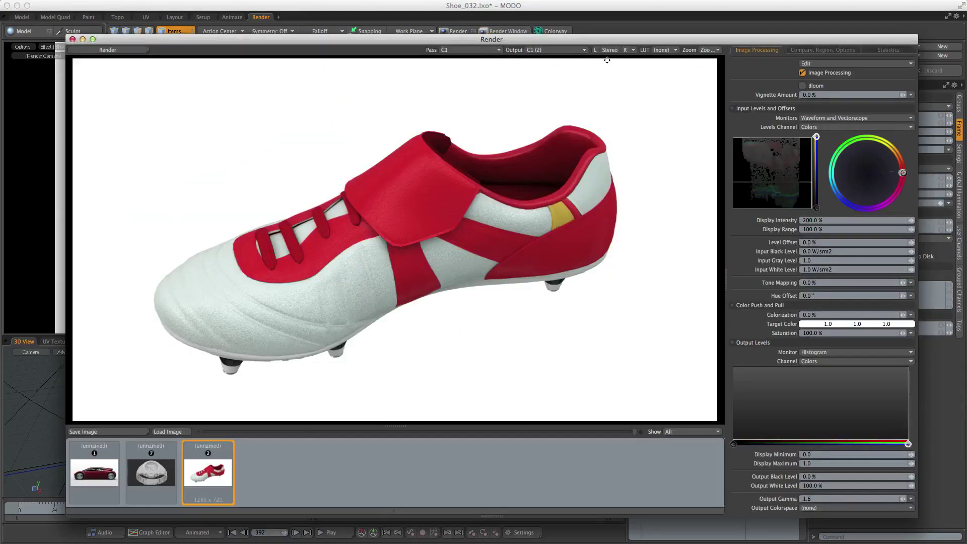
pyautogui.click(494, 51)
pyautogui.click(492, 57)
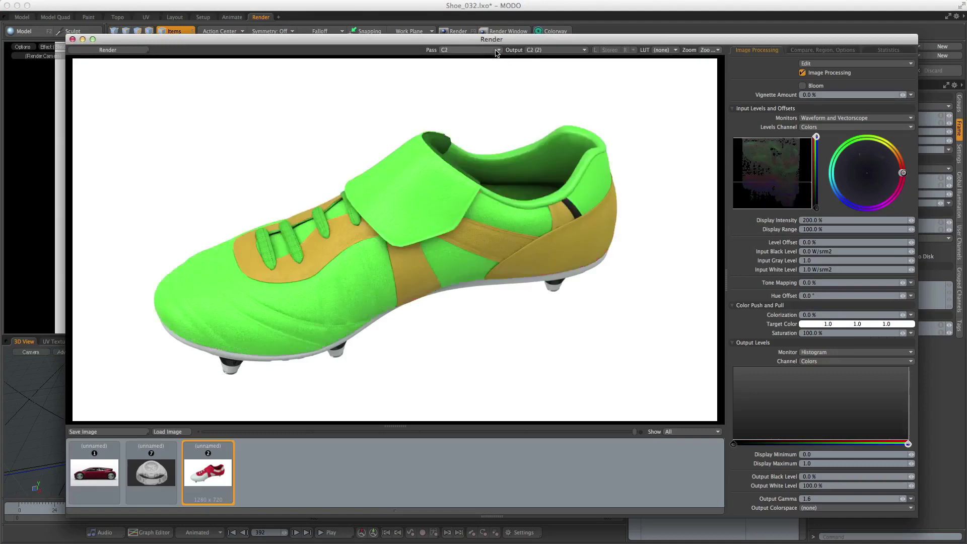
pyautogui.click(494, 50)
pyautogui.click(495, 57)
pyautogui.click(496, 52)
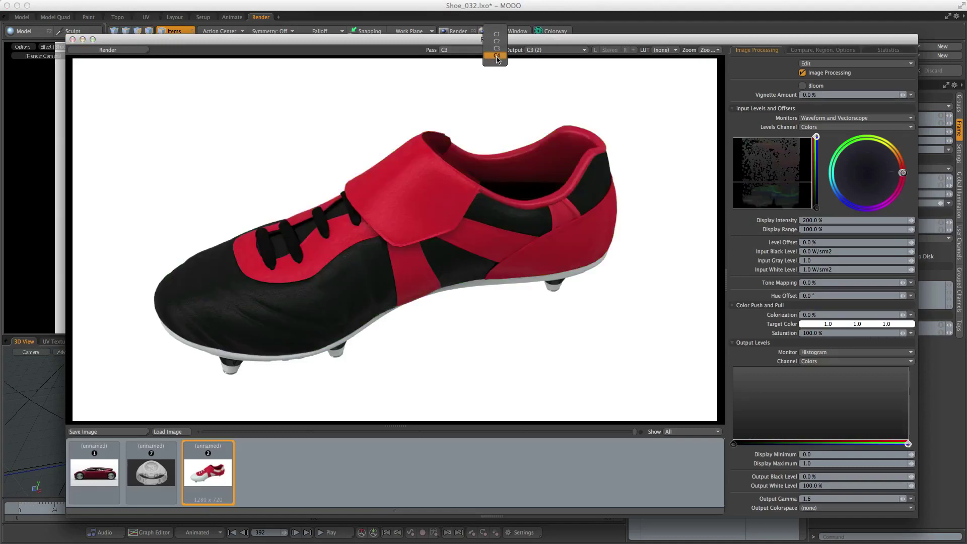
pyautogui.click(495, 56)
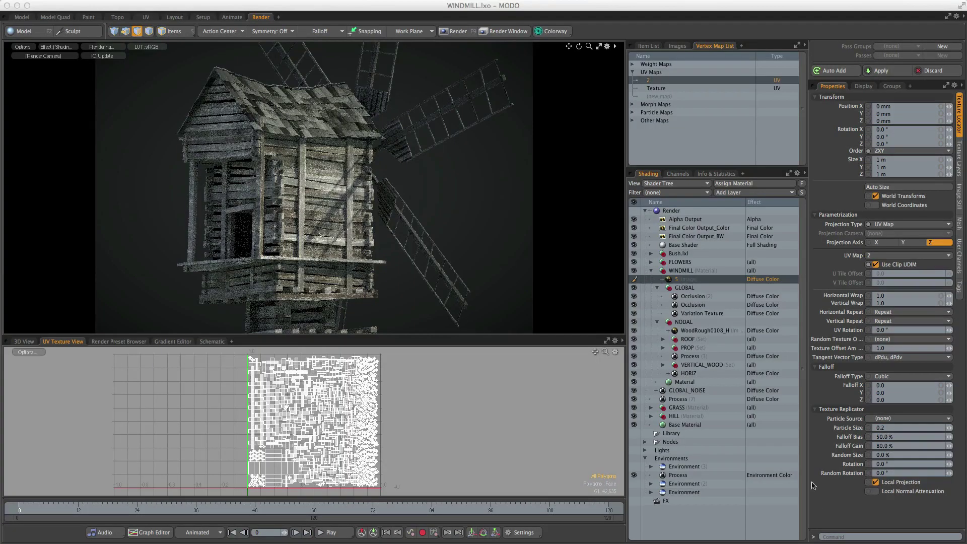
# Select the UV-mapped Diffuse Color image in the WINDMILL group and bake the windmill's shading to it
pyautogui.click(680, 279)
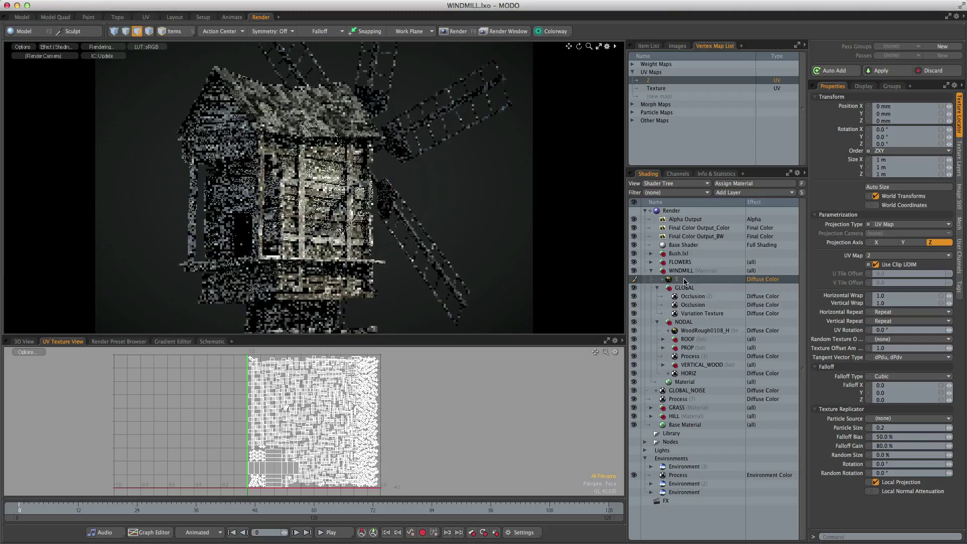
pyautogui.rightClick(641, 277)
pyautogui.click(670, 430)
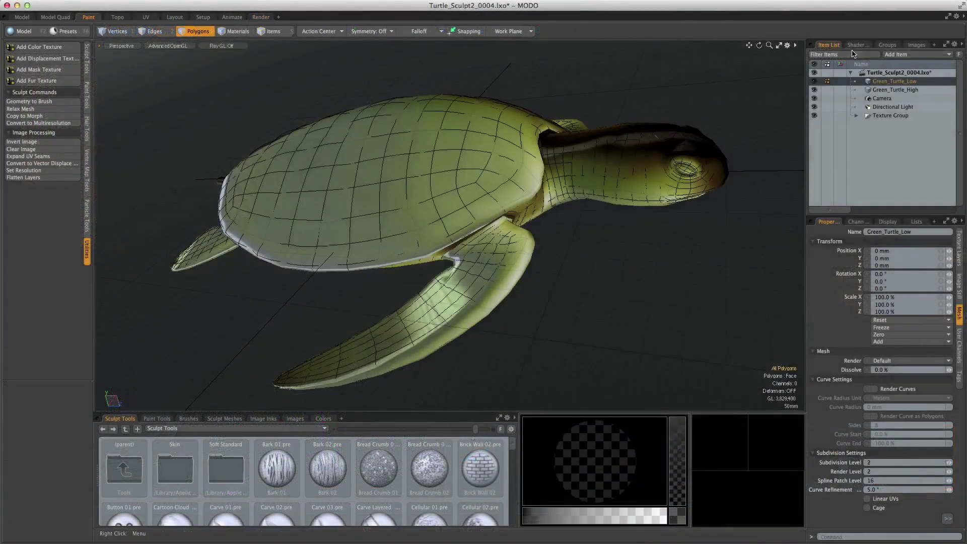
# Bake the turtle's Normal texture in the Low material group from object, using a distance of 1 m
pyautogui.rightClick(851, 133)
pyautogui.click(849, 295)
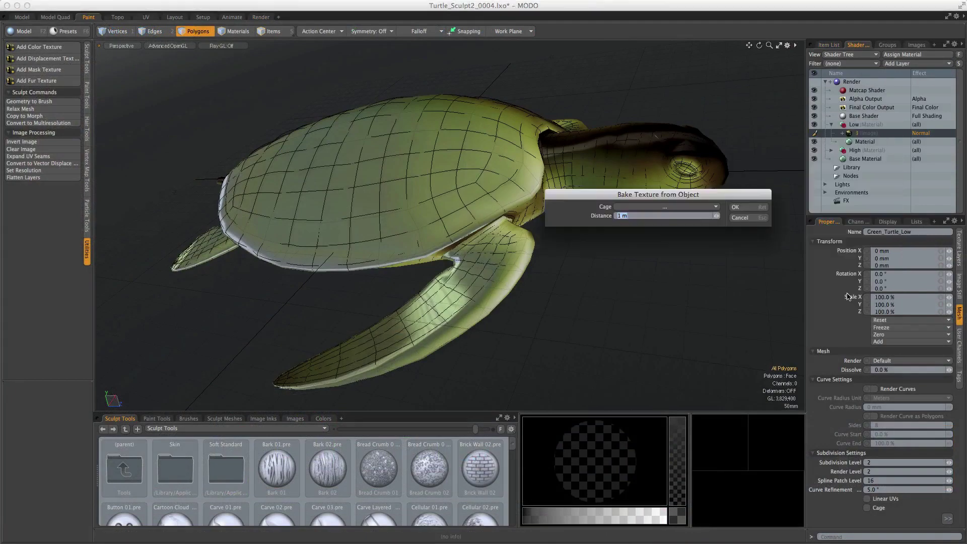
pyautogui.press('Return')
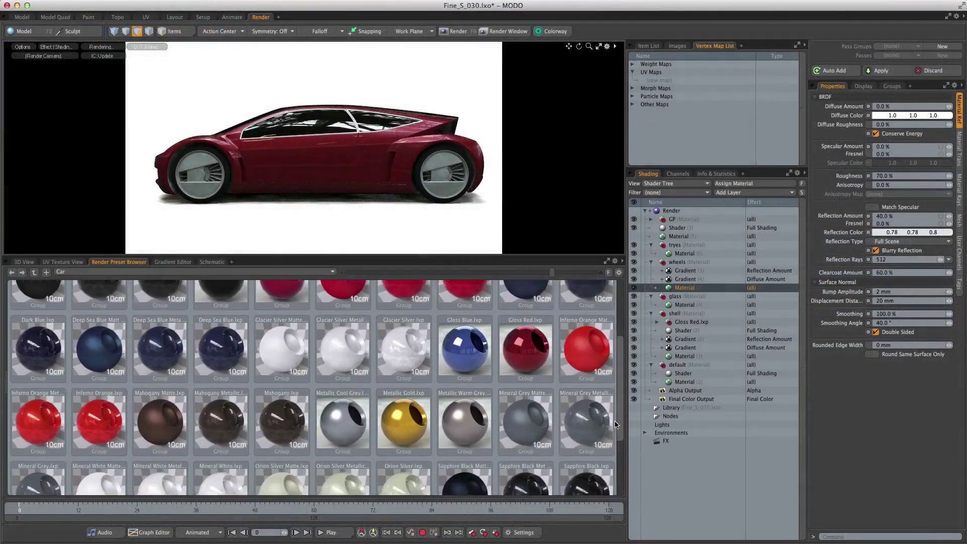
# Apply the Metallic Gold preset to the car's bodywork and the Sapphire Black preset to its wheels
pyautogui.scroll(-2, 616, 424)
pyautogui.moveTo(404, 358); pyautogui.dragTo(351, 195)
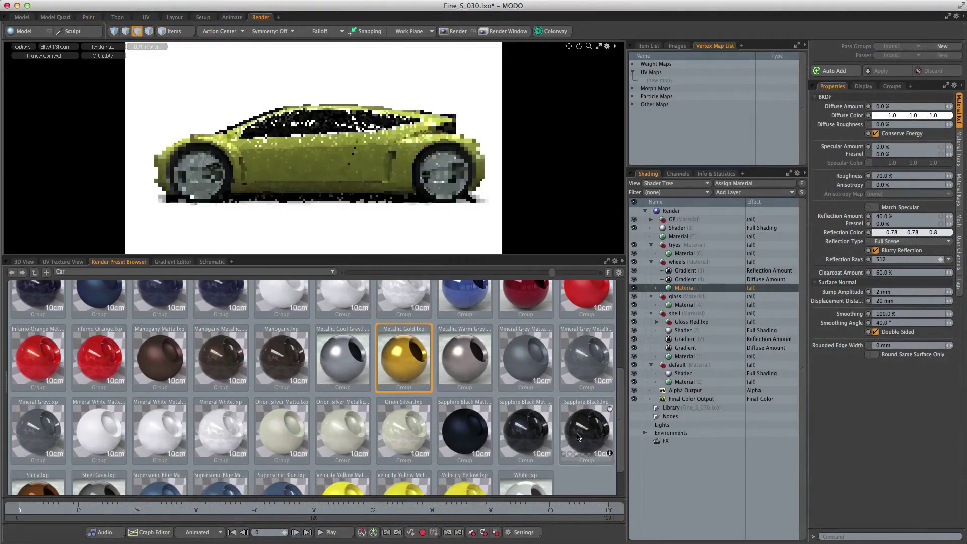
pyautogui.moveTo(587, 430); pyautogui.dragTo(447, 185)
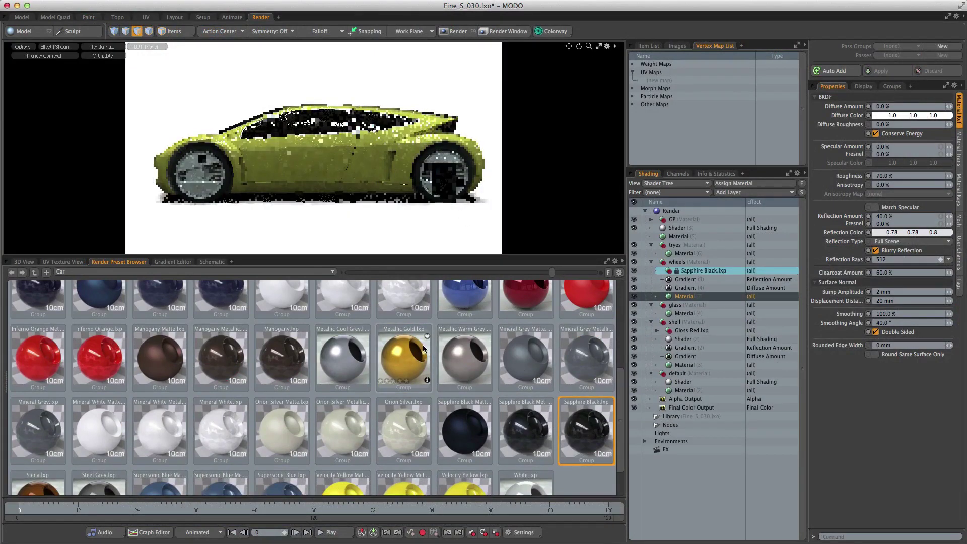
# Switch to the Chrome presets and apply Chromium Plate to the car's wheels
pyautogui.click(156, 272)
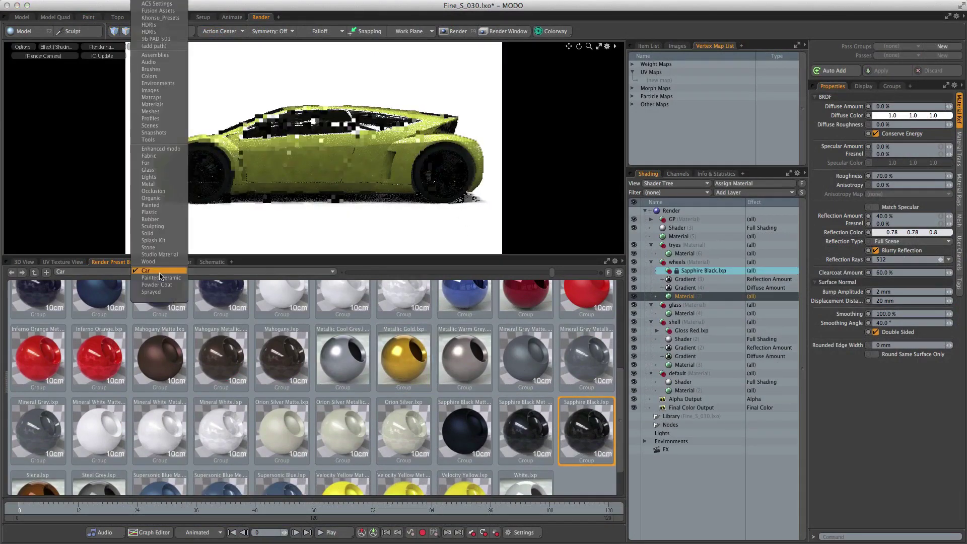
pyautogui.click(159, 185)
pyautogui.doubleClick(280, 317)
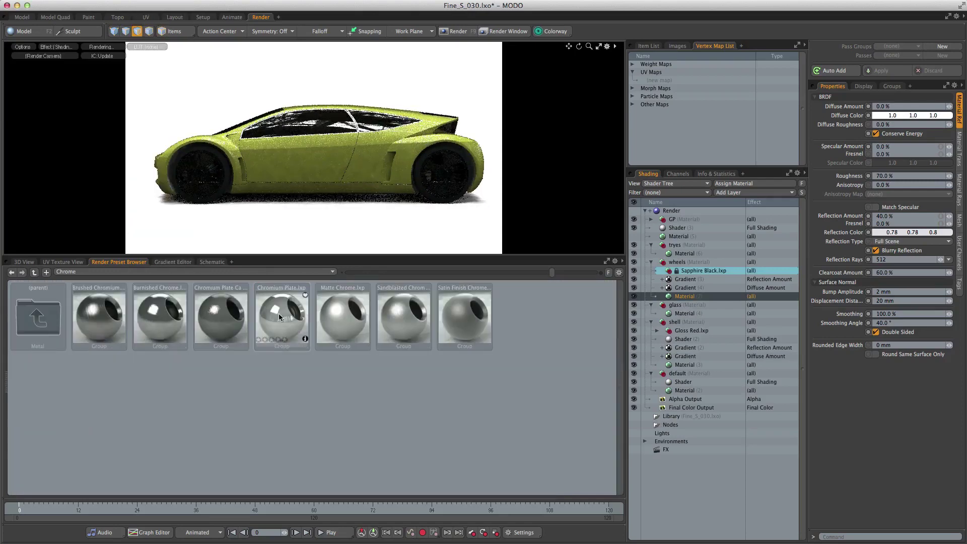
pyautogui.moveTo(262, 321); pyautogui.dragTo(222, 207)
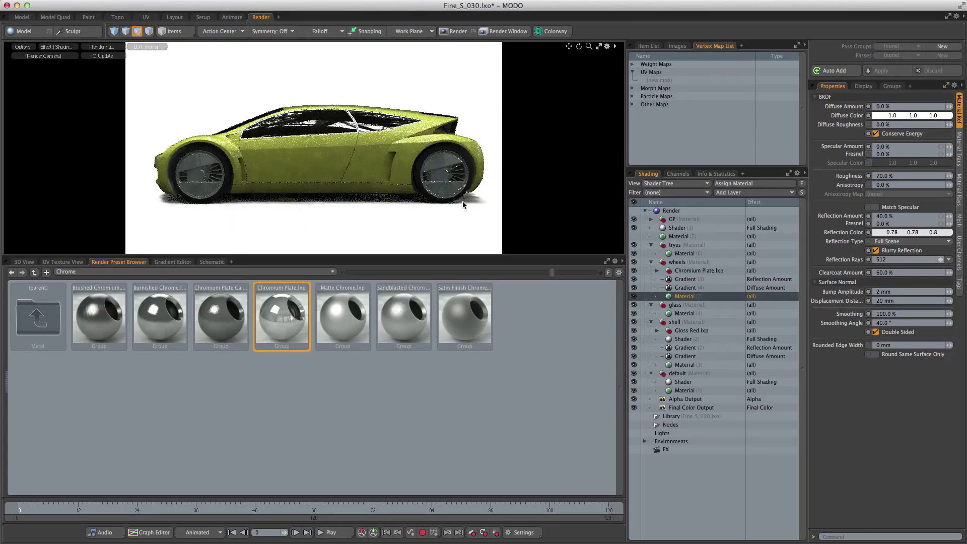
# Assign a new material named Bodywork to the selected car body polygons, with a red color of 1.0, 0.0, 0.0
pyautogui.press('m')
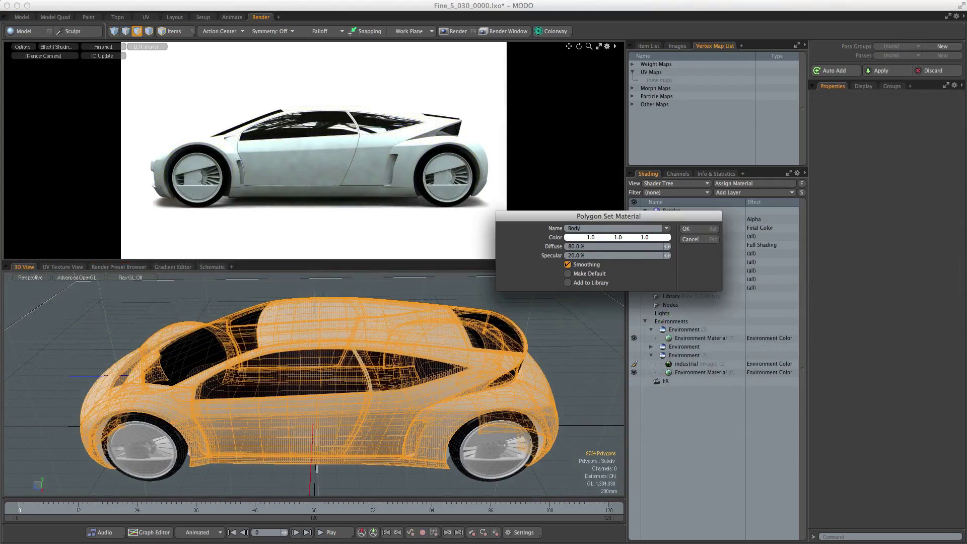
pyautogui.click(578, 238)
pyautogui.click(508, 185)
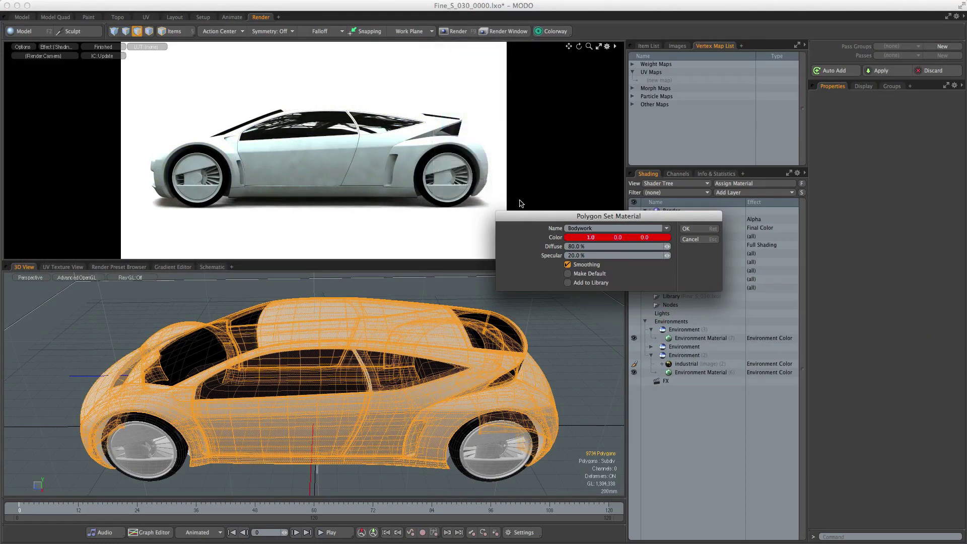
pyautogui.press('Return')
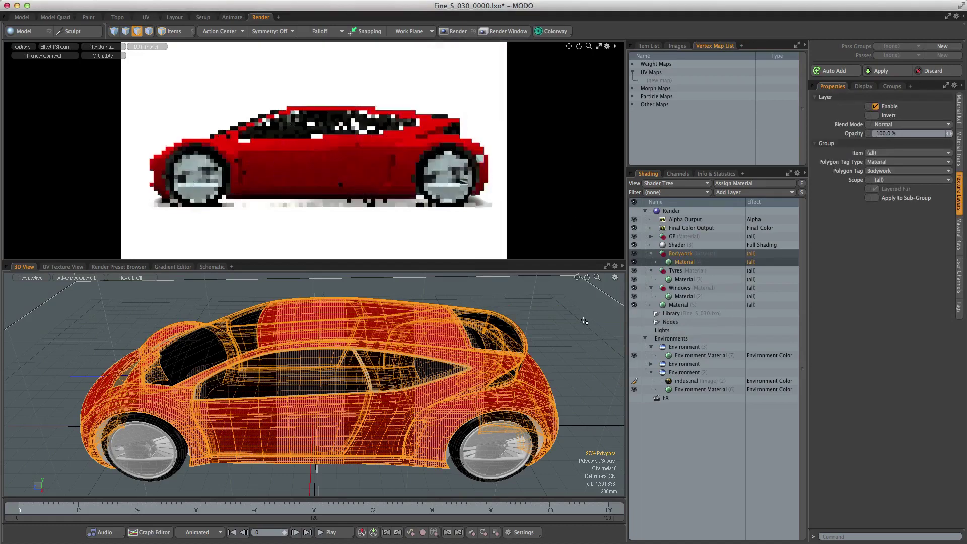
# Add a Gradient layer above the material in the Bodywork group and open its gradient for editing
pyautogui.click(584, 319)
pyautogui.click(731, 255)
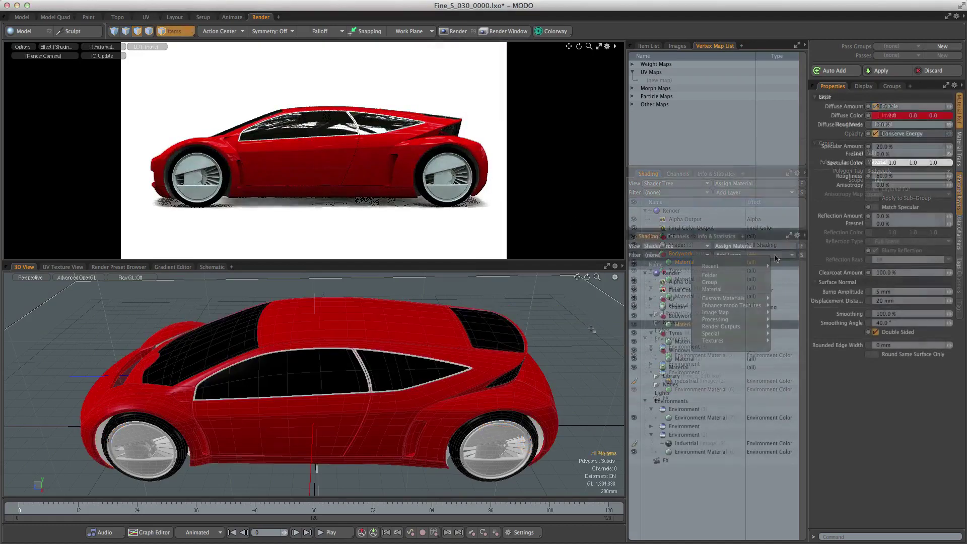
pyautogui.moveTo(735, 264)
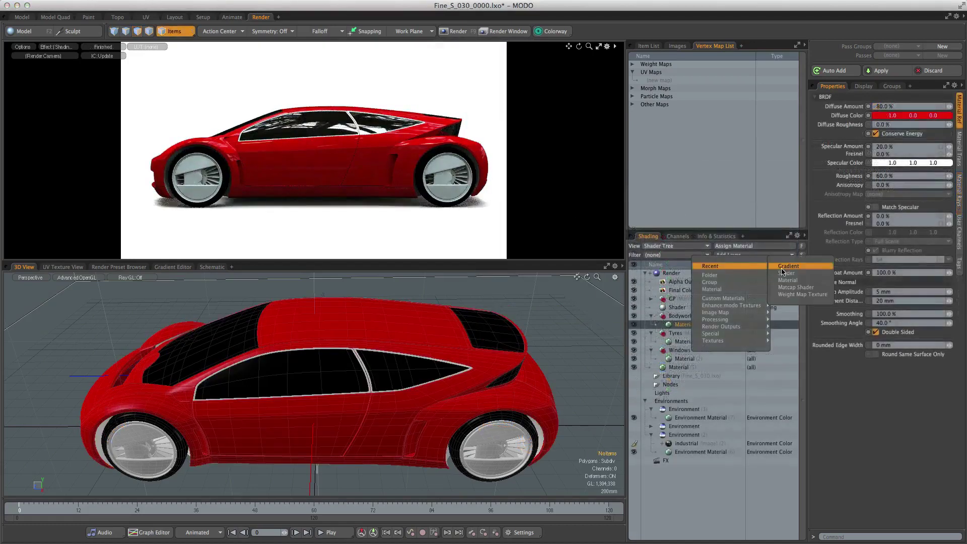
pyautogui.click(802, 264)
pyautogui.rightClick(760, 325)
pyautogui.moveTo(761, 327)
pyautogui.click(832, 325)
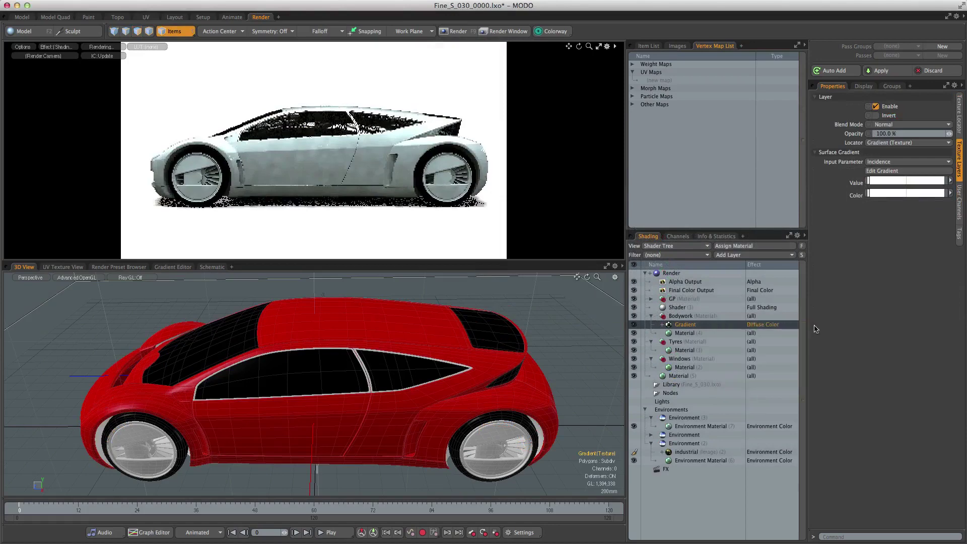
pyautogui.click(939, 172)
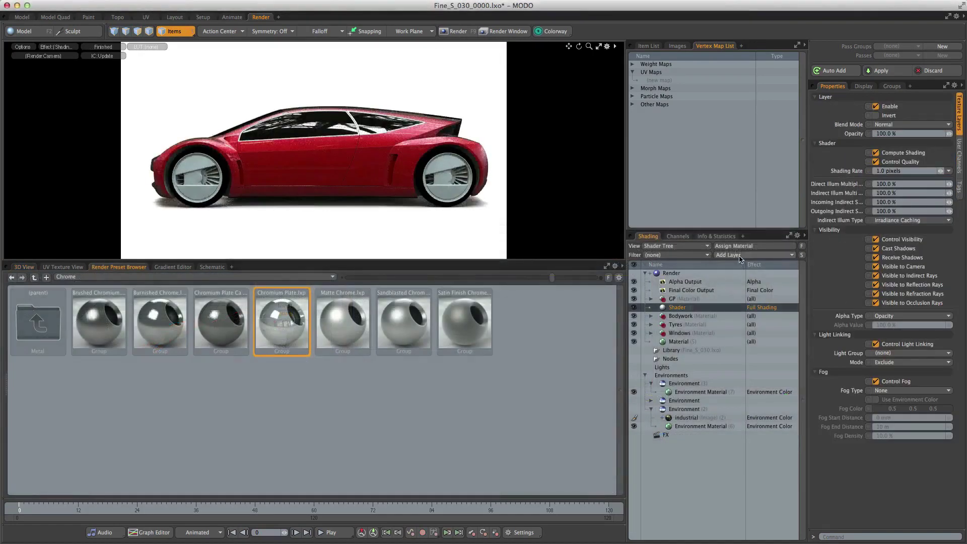
# Add a Constant layer above the car's material groups and set its color to bright green (0.03, 1.0, 0.0)
pyautogui.click(753, 255)
pyautogui.click(799, 267)
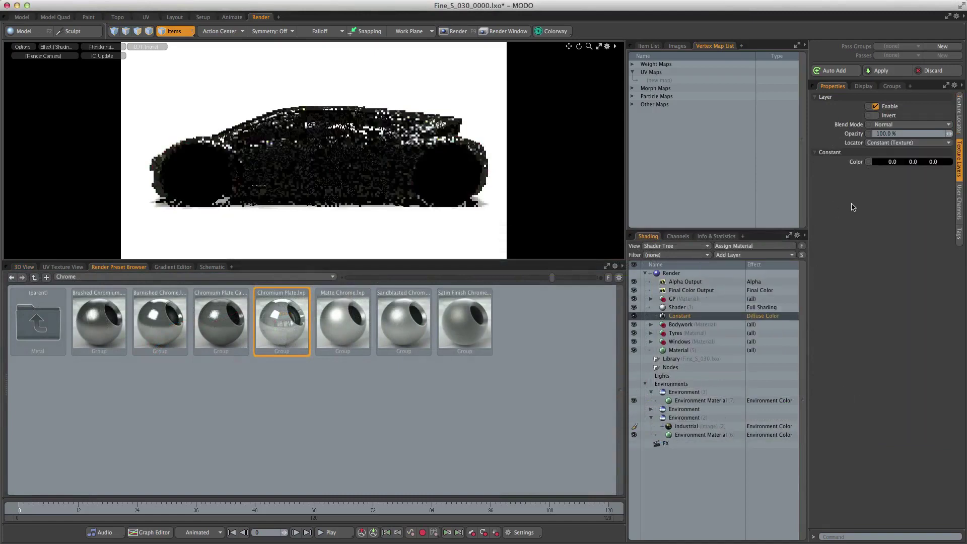
pyautogui.click(880, 164)
pyautogui.moveTo(618, 180); pyautogui.dragTo(705, 180)
pyautogui.moveTo(639, 96); pyautogui.dragTo(593, 37)
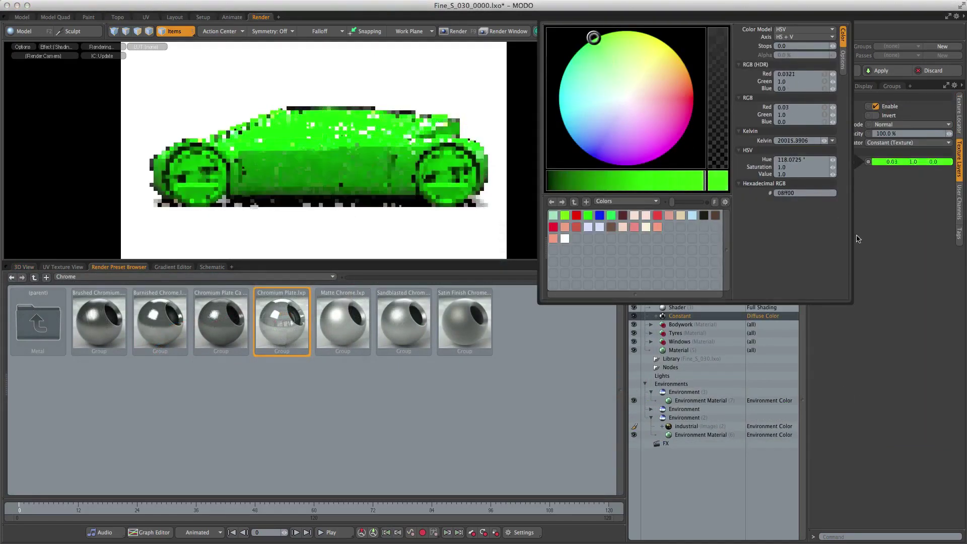
pyautogui.click(929, 364)
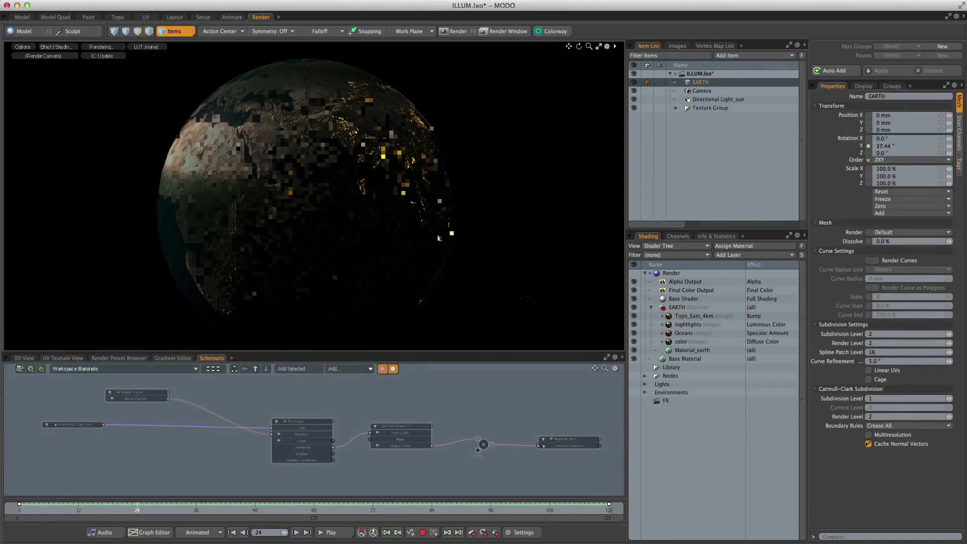
# Scrub the Earth animation forward from frame 24 to about frame 91 to examine the night lights
pyautogui.moveTo(137, 510); pyautogui.dragTo(466, 510)
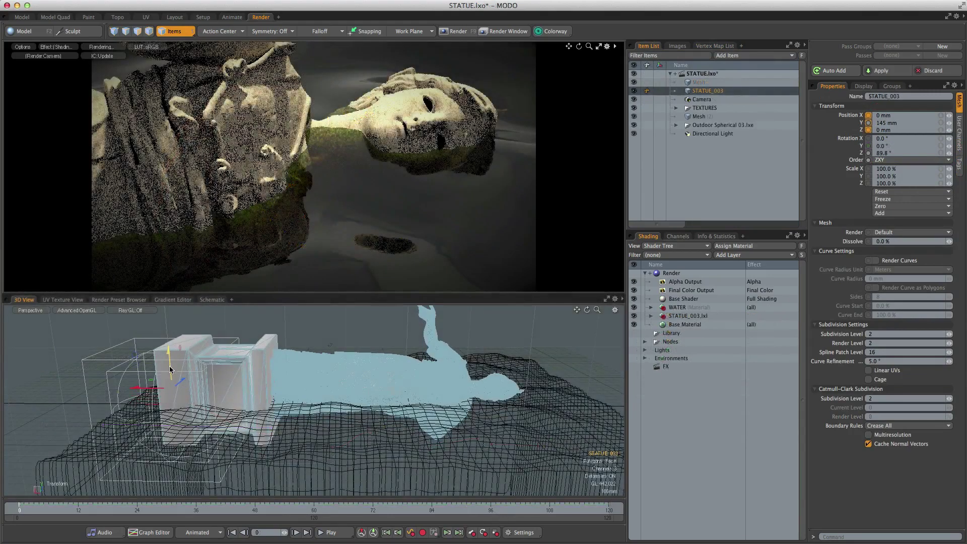
# Lower the STATUE_003 mesh to about -105 mm in Y and bring up the scene's shading node network
pyautogui.moveTo(169, 366); pyautogui.dragTo(146, 410)
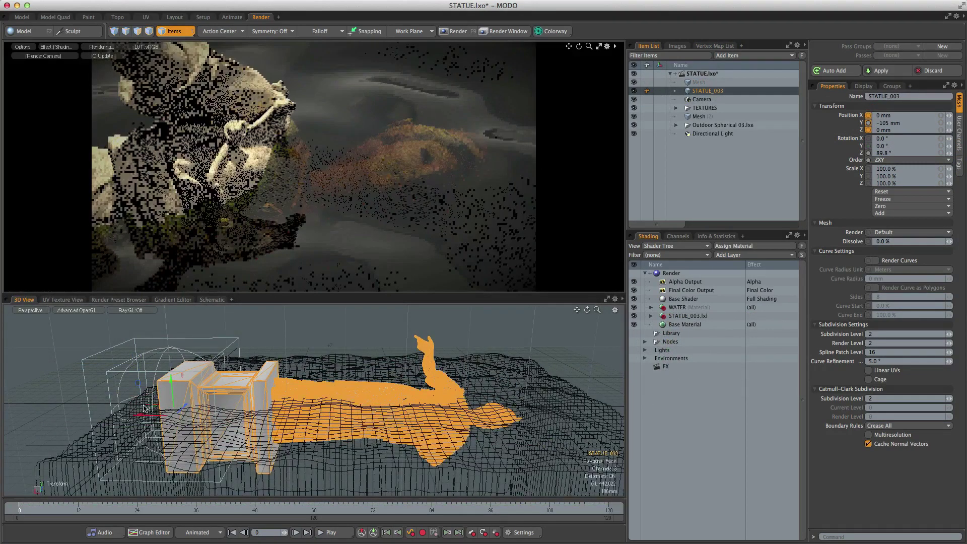
pyautogui.press('space')
pyautogui.click(206, 307)
pyautogui.click(212, 300)
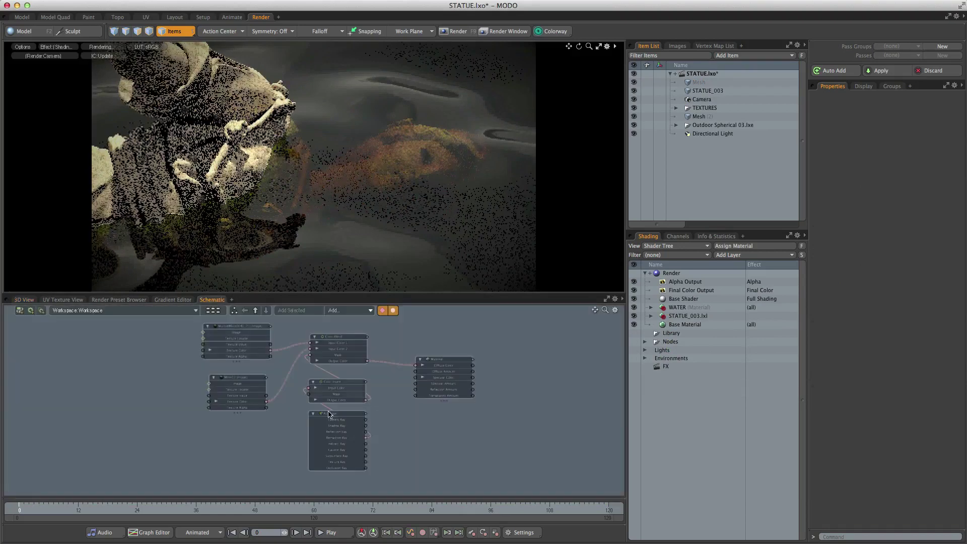
pyautogui.scroll(5, 391, 477)
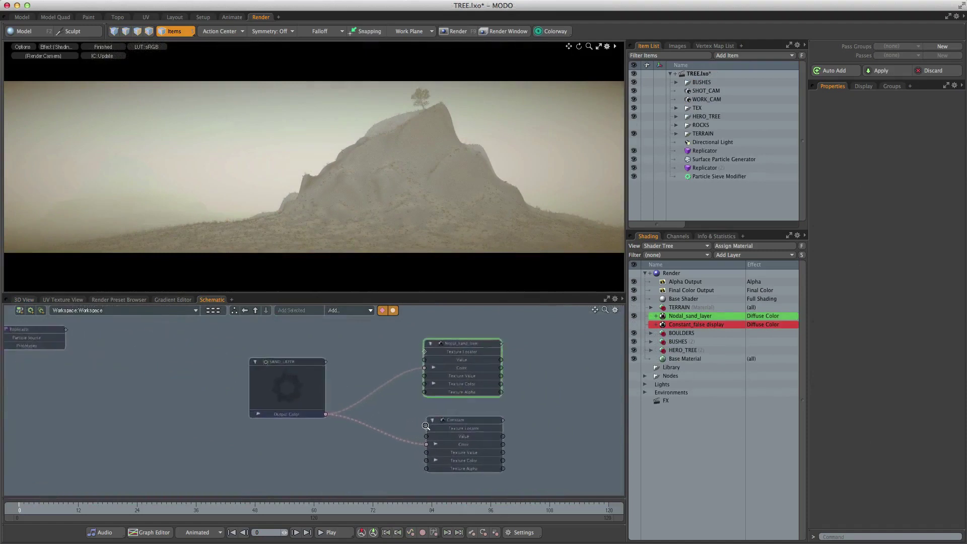
# Select Nodal_sand_layer, open the SAND_LAYER assembly to examine its nodes, and briefly look inside the TERRAIN material group
pyautogui.click(655, 316)
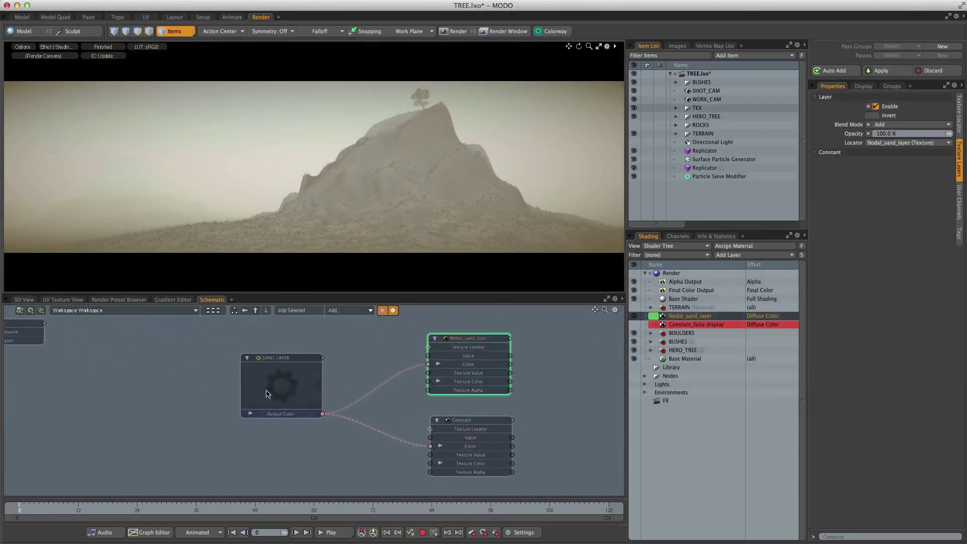
pyautogui.doubleClick(267, 393)
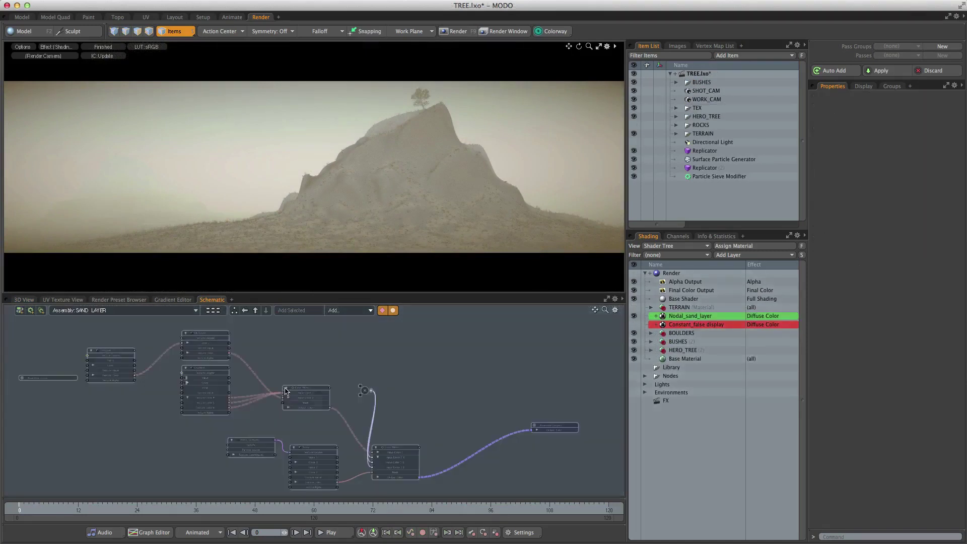
pyautogui.click(651, 307)
pyautogui.click(650, 307)
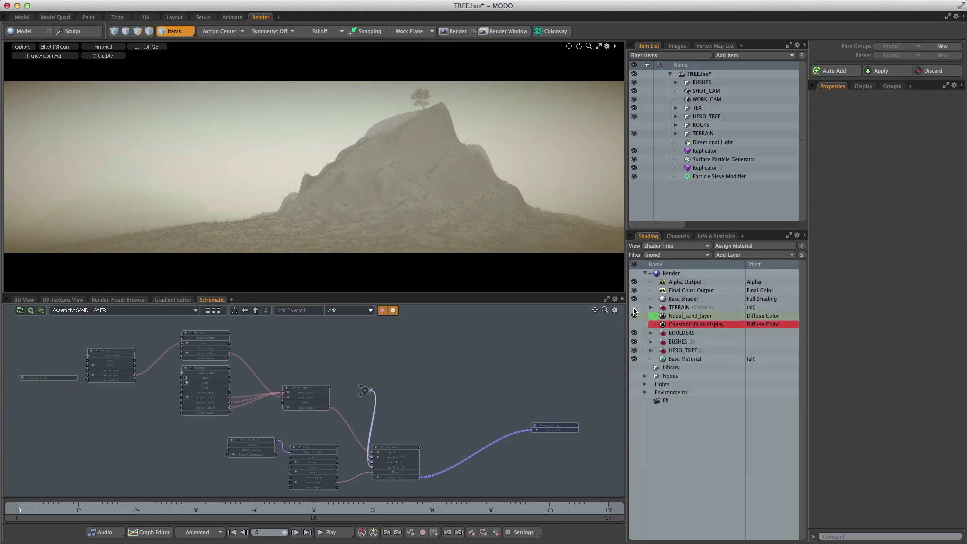